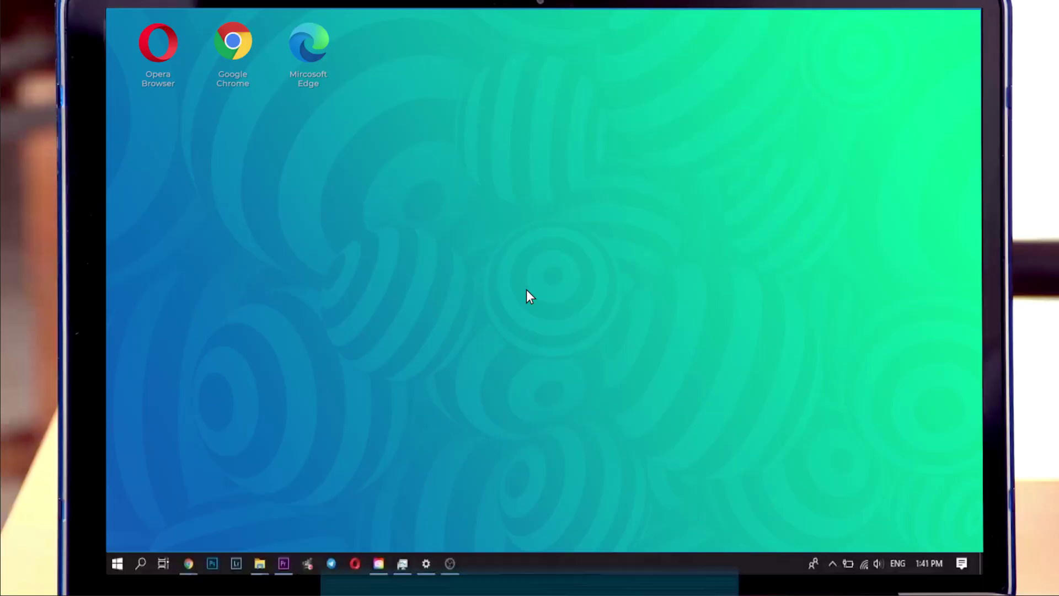
- Launch Google Chrome from the desktop shortcut
{"action": "double_click", "coordinate": [231, 46]}
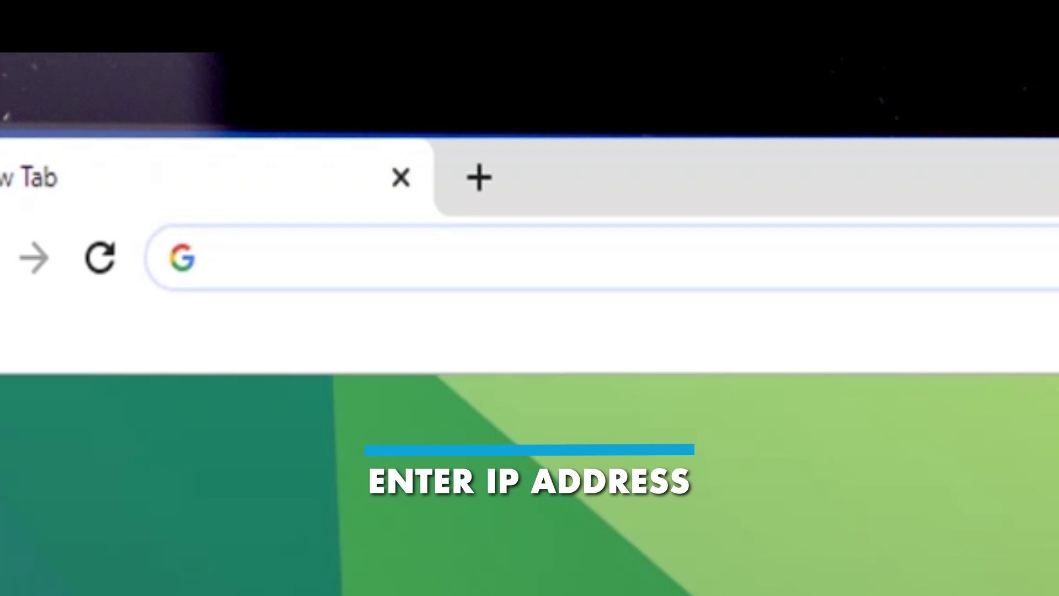
{"action": "type", "text": "192.168."}
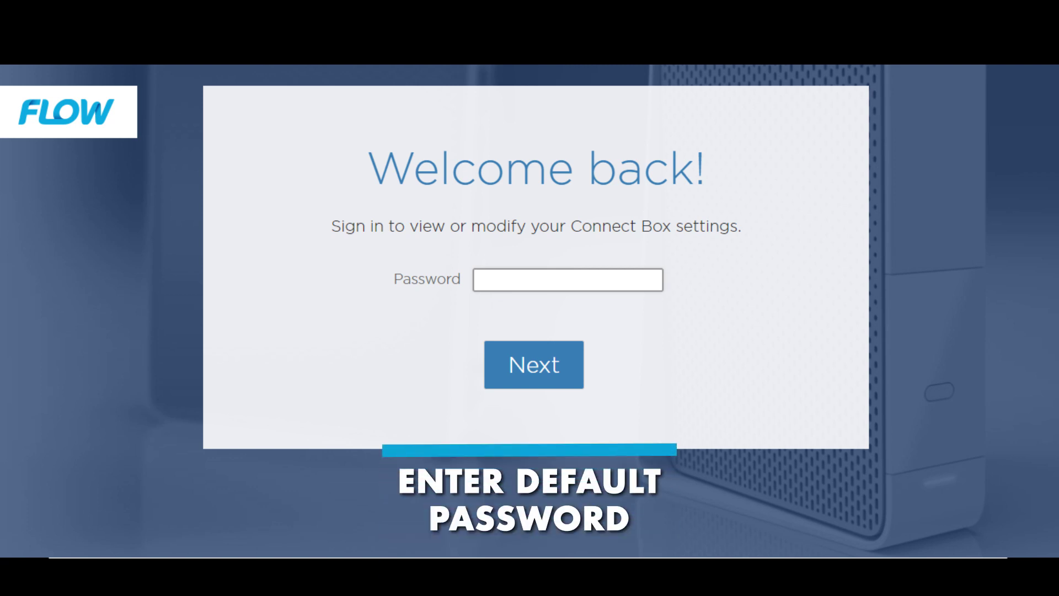
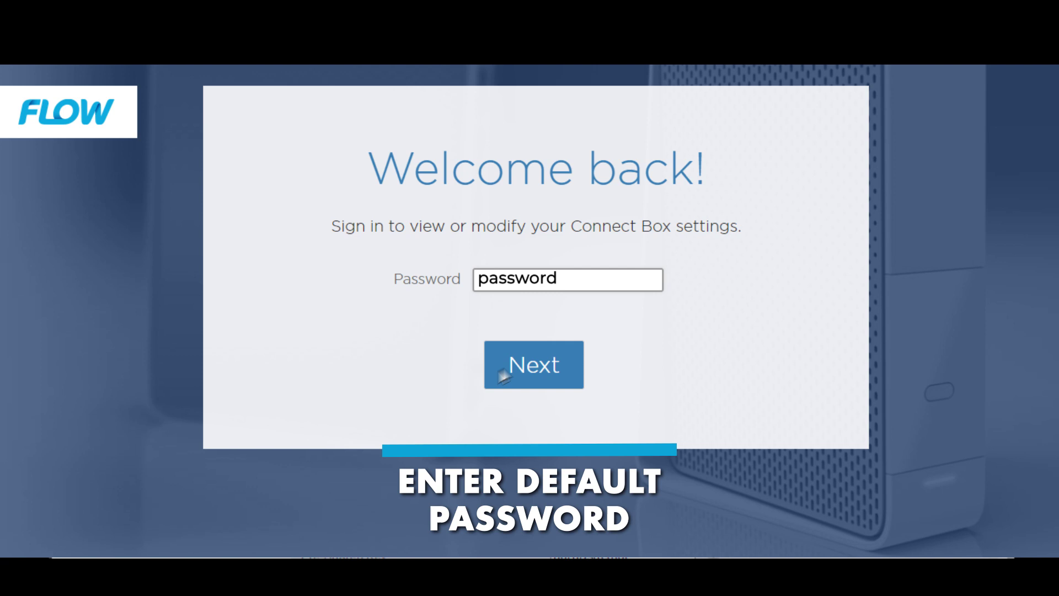
- Sign in to the Flow Connect Box with the default password
{"action": "left_click", "coordinate": [526, 359]}
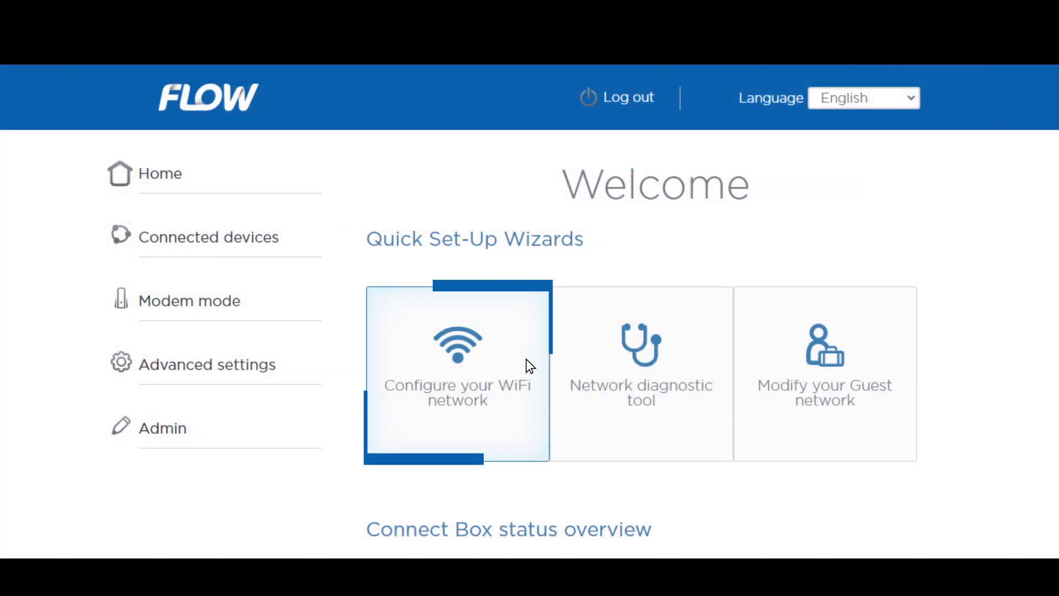
- Open the 'Configure your WiFi network' Quick Set-Up Wizard
{"action": "left_click", "coordinate": [528, 365]}
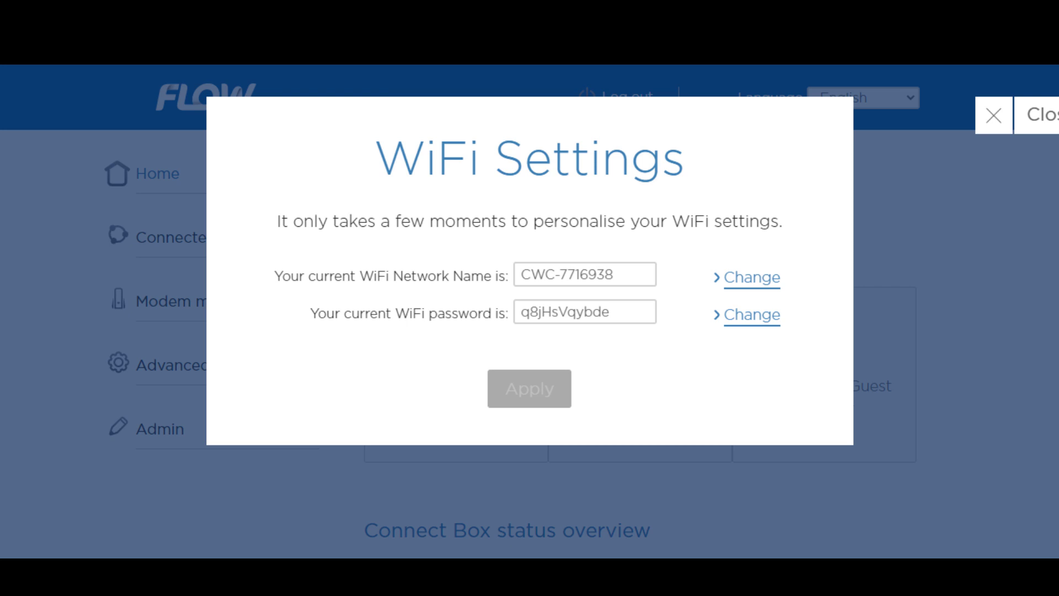
- Make the network name and password editable for new values
{"action": "left_click", "coordinate": [736, 276]}
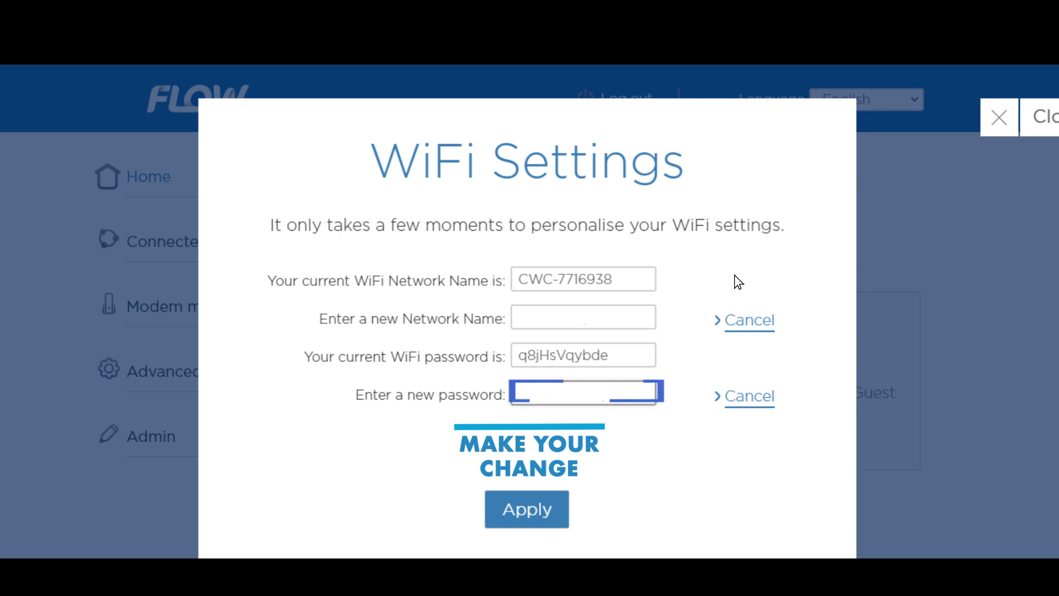
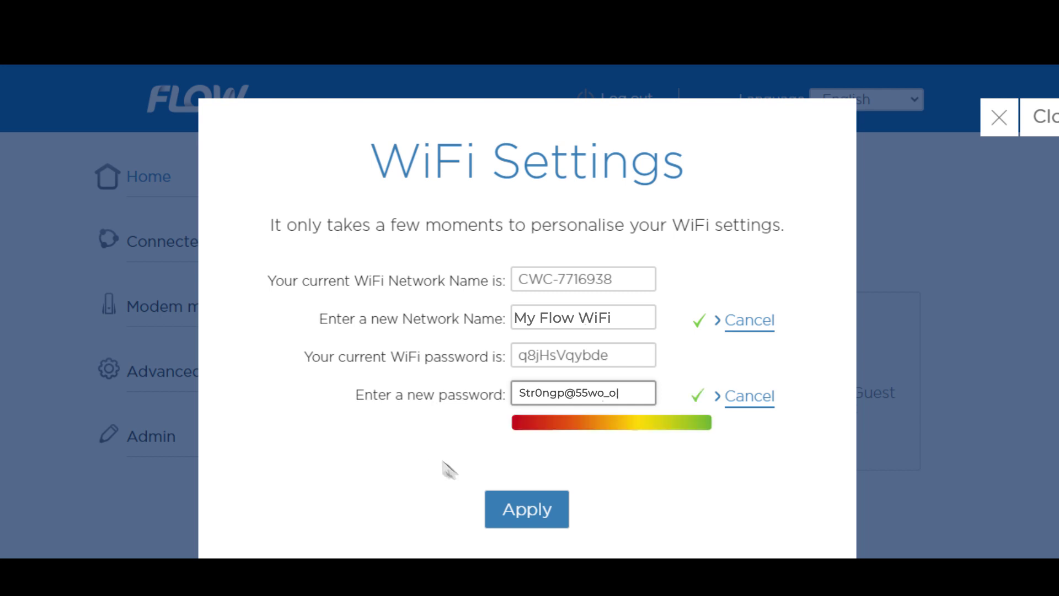
- Apply the 'My Flow WiFi' name and new password in WiFi Settings
{"action": "left_click", "coordinate": [525, 503]}
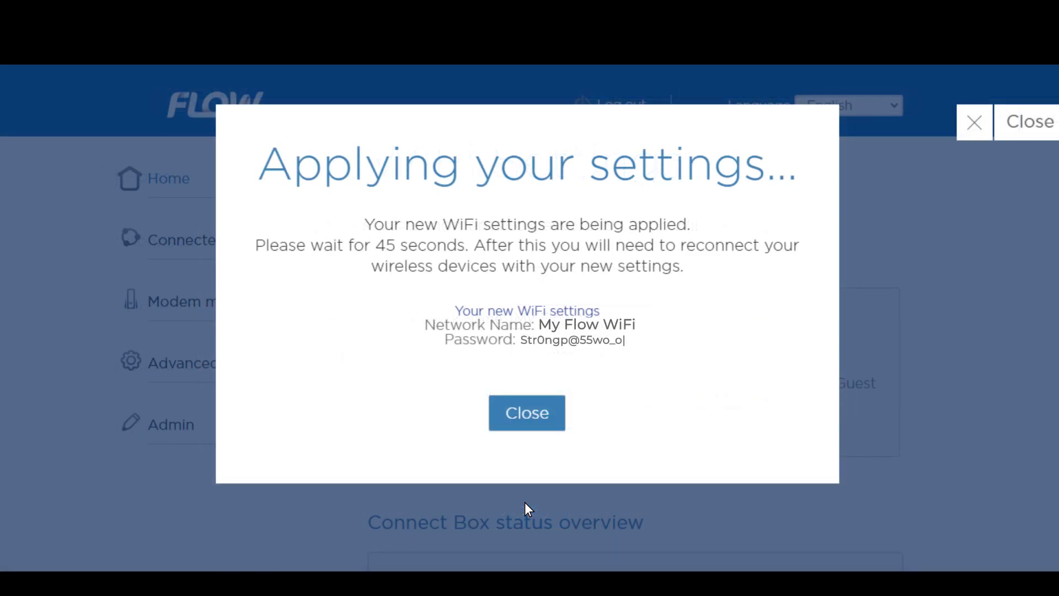